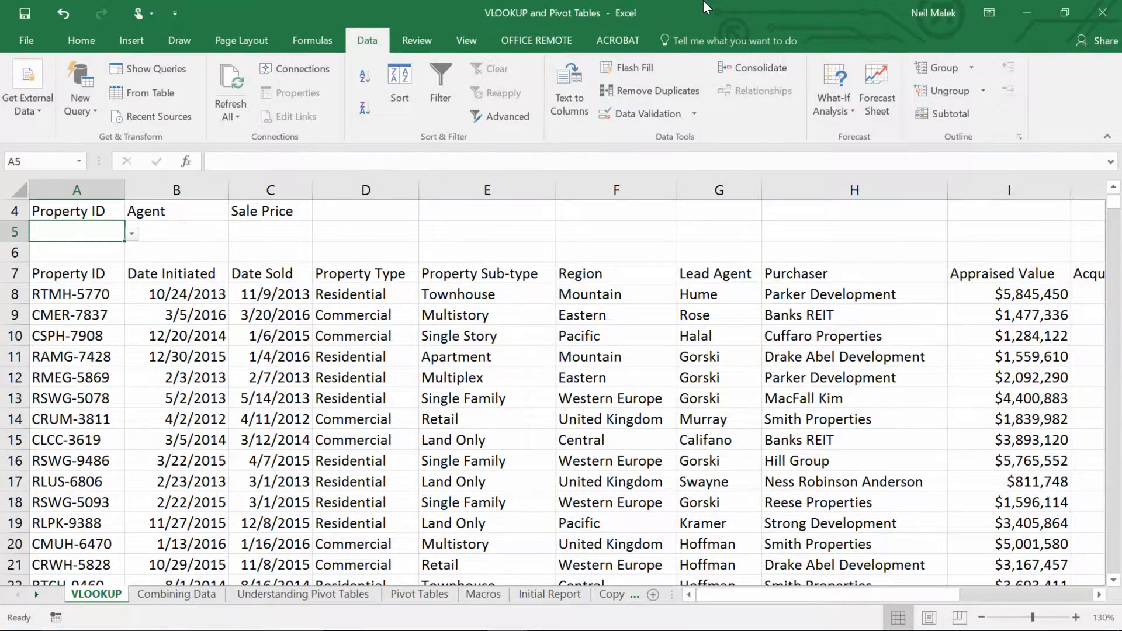
- Check the table's Property ID column and pick RMEG-5869 from cell A5's dropdown list
drag(105, 275, 964, 533)
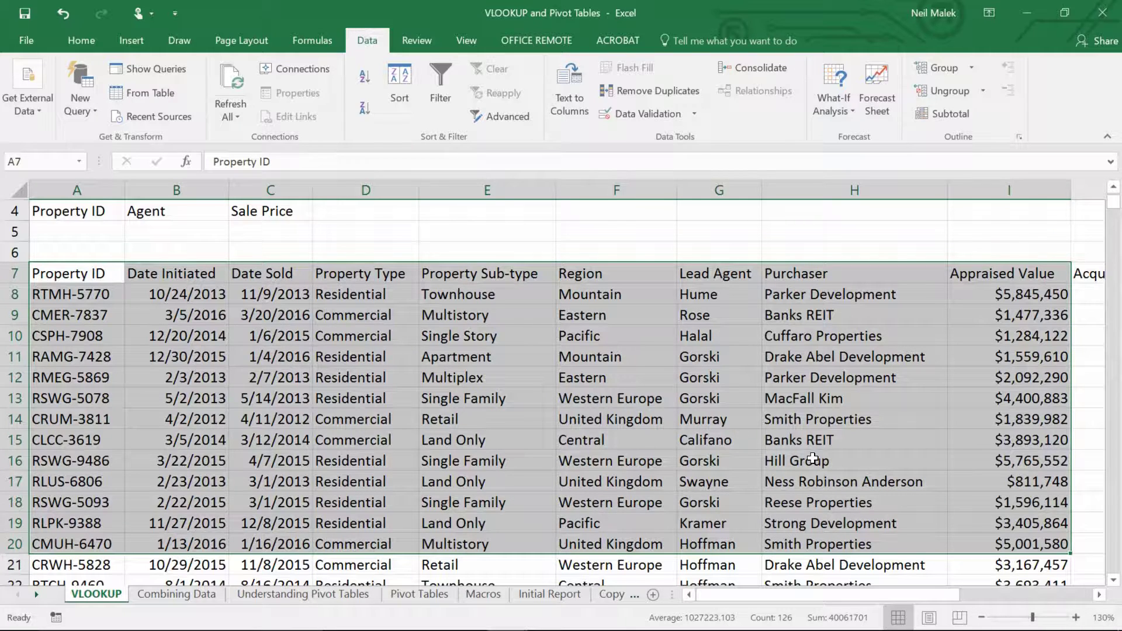
drag(91, 275, 89, 431)
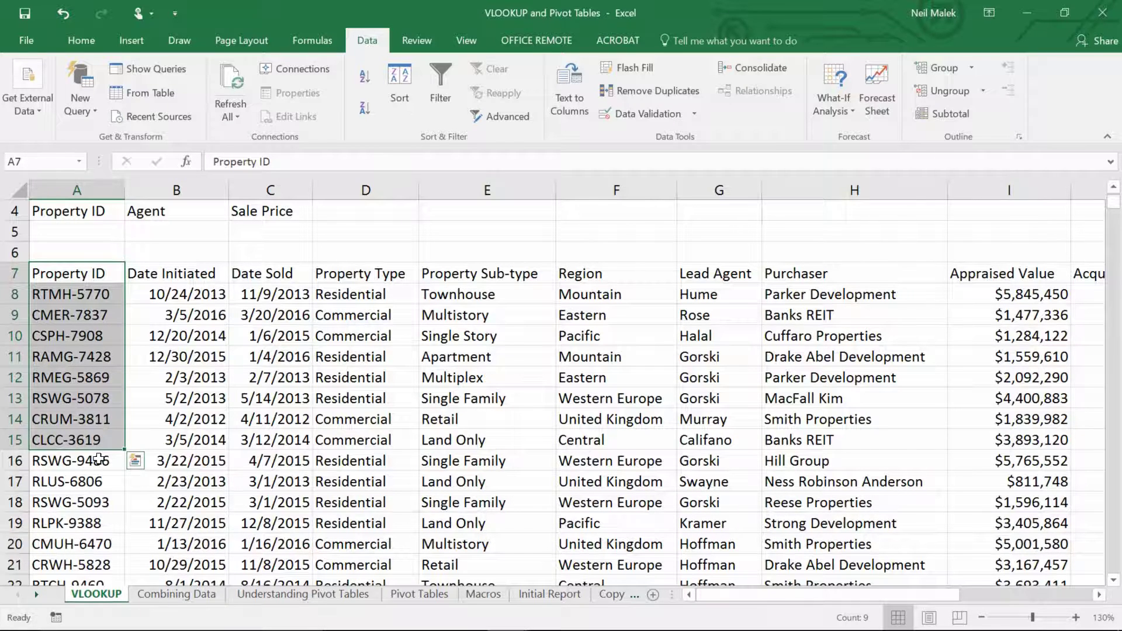
click(98, 234)
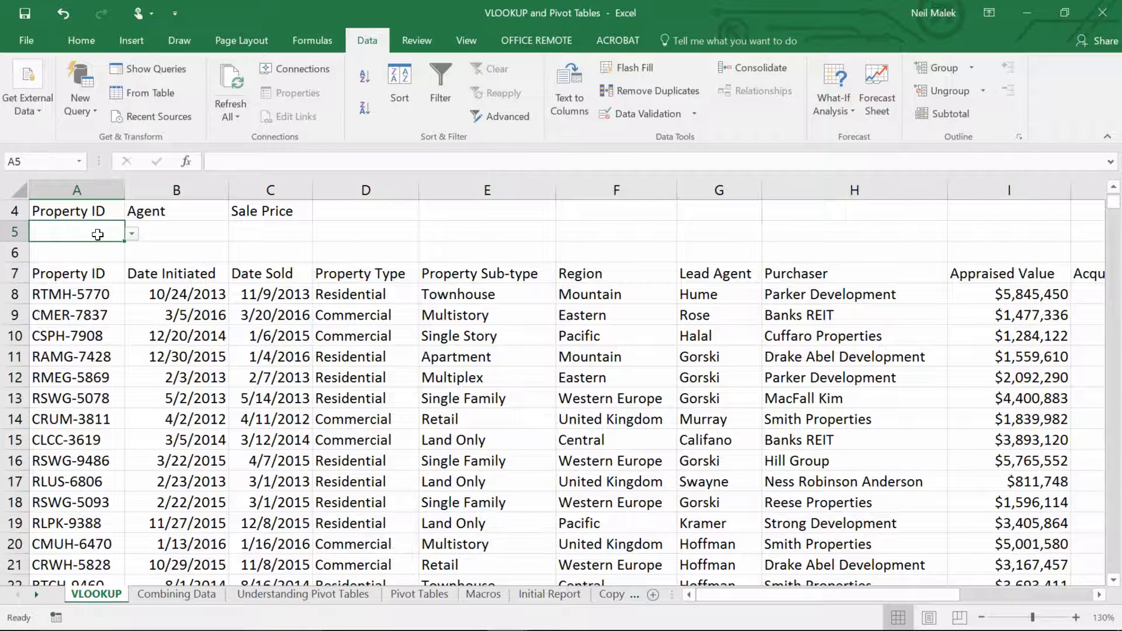
click(132, 236)
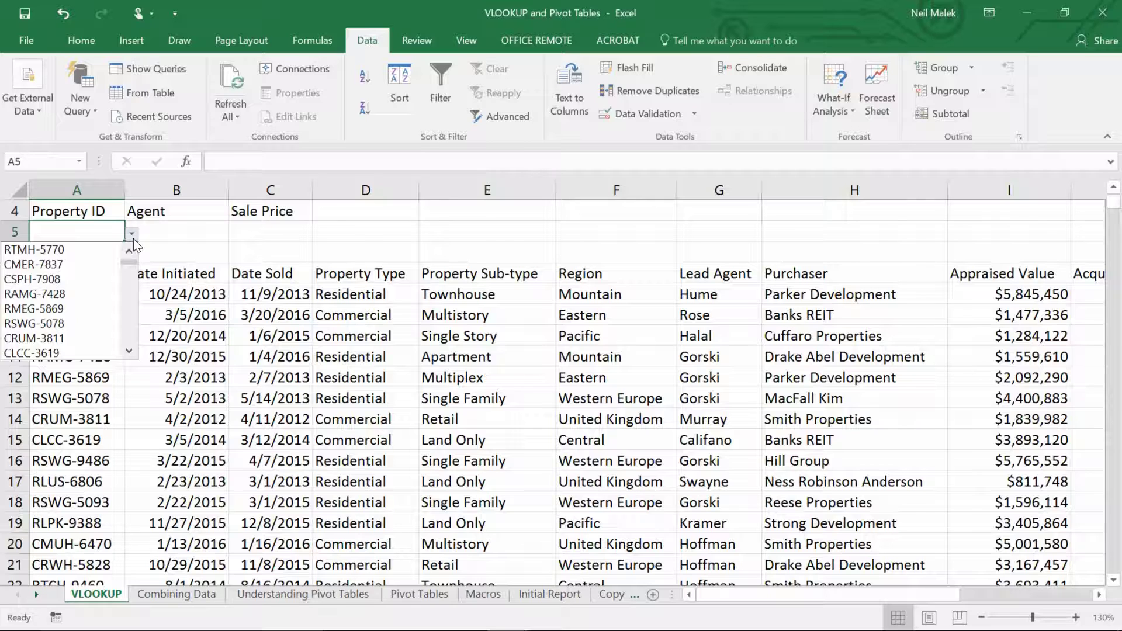
click(87, 308)
click(81, 270)
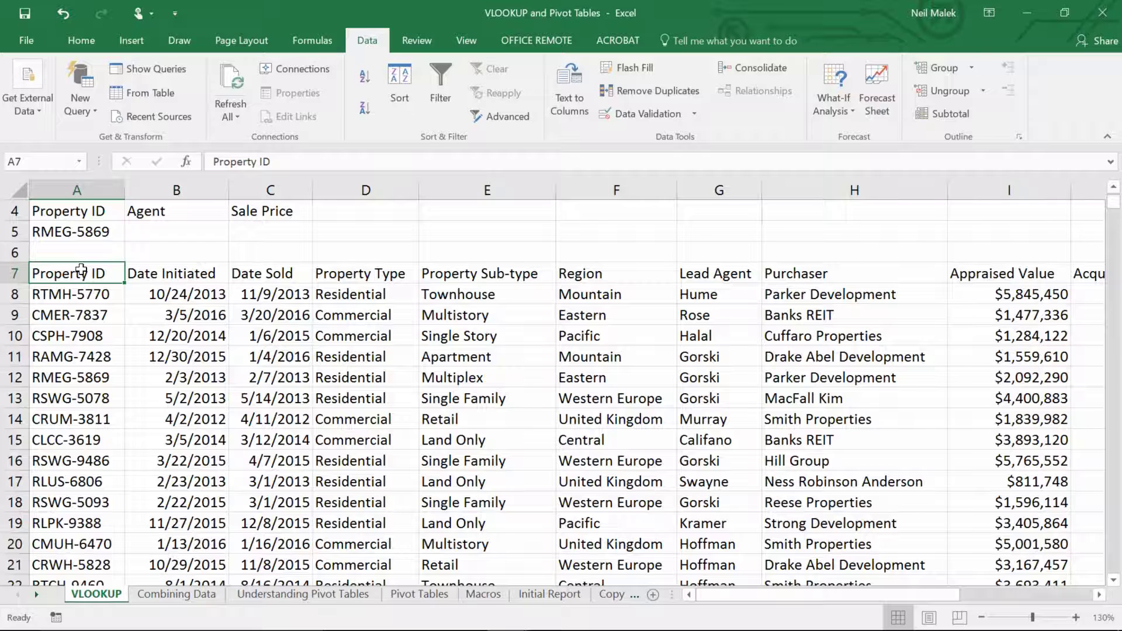
drag(80, 271, 105, 375)
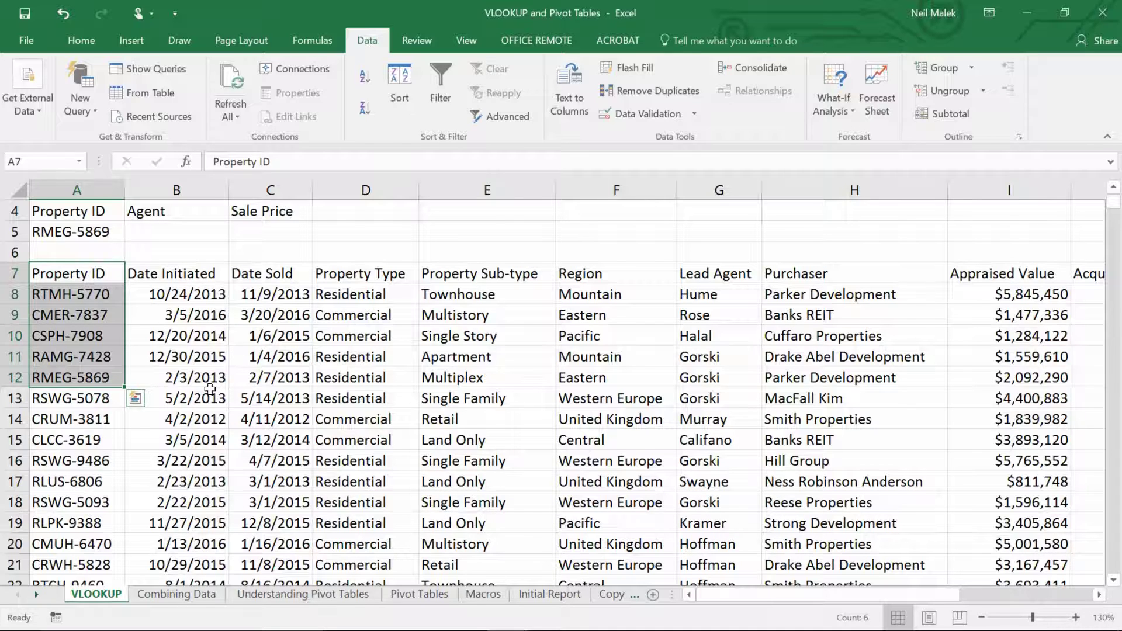
click(178, 212)
click(261, 211)
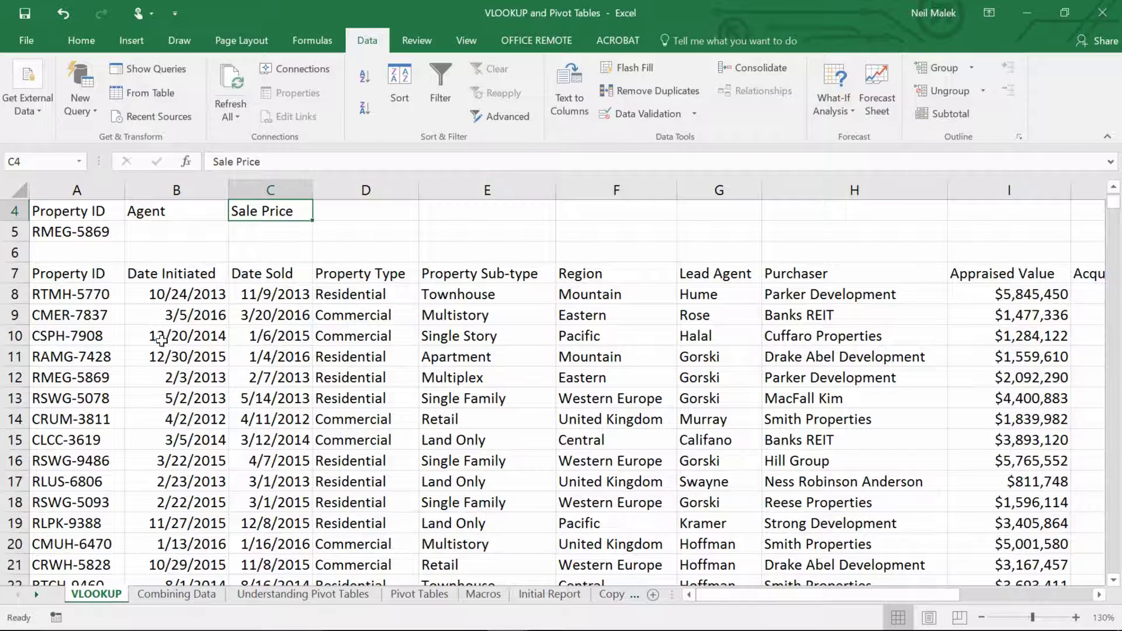
click(76, 378)
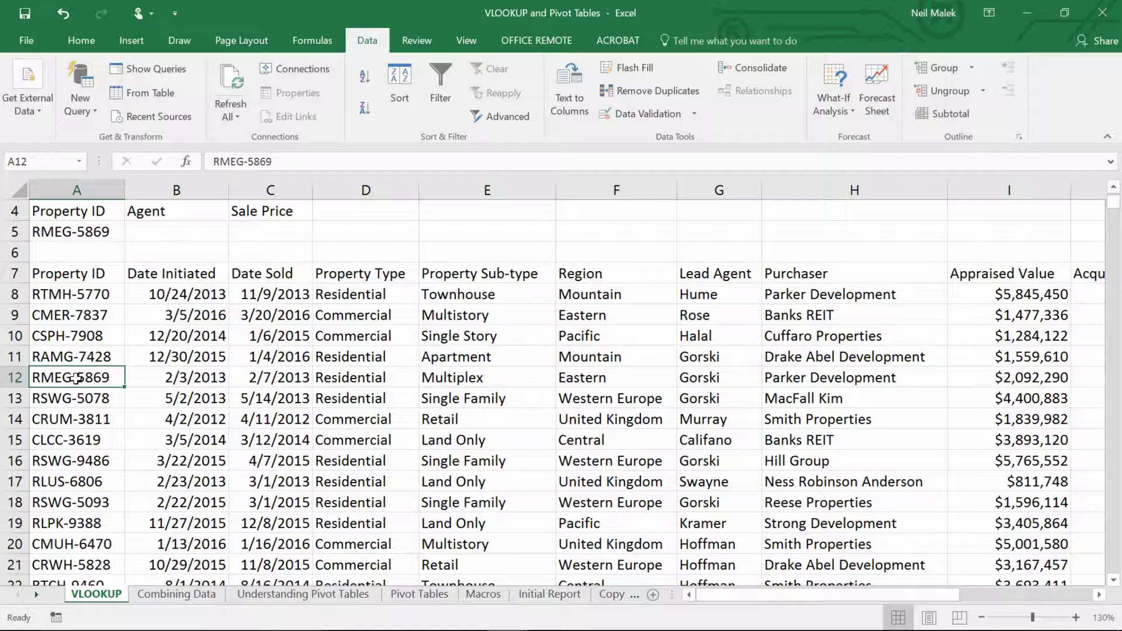
drag(76, 379, 704, 376)
drag(76, 375, 984, 383)
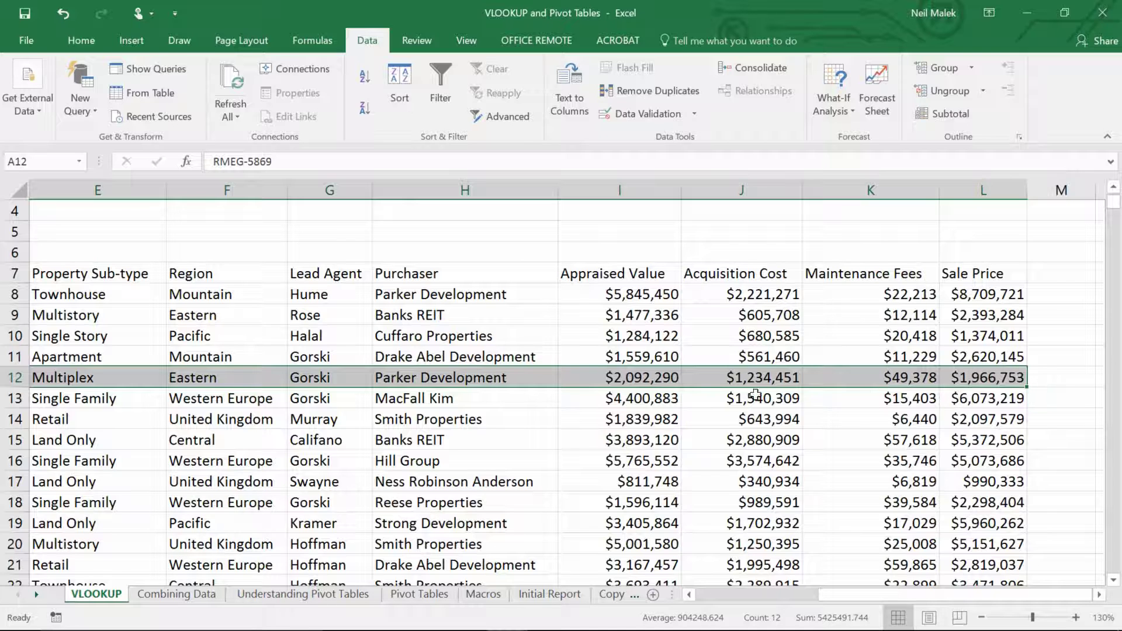
click(404, 376)
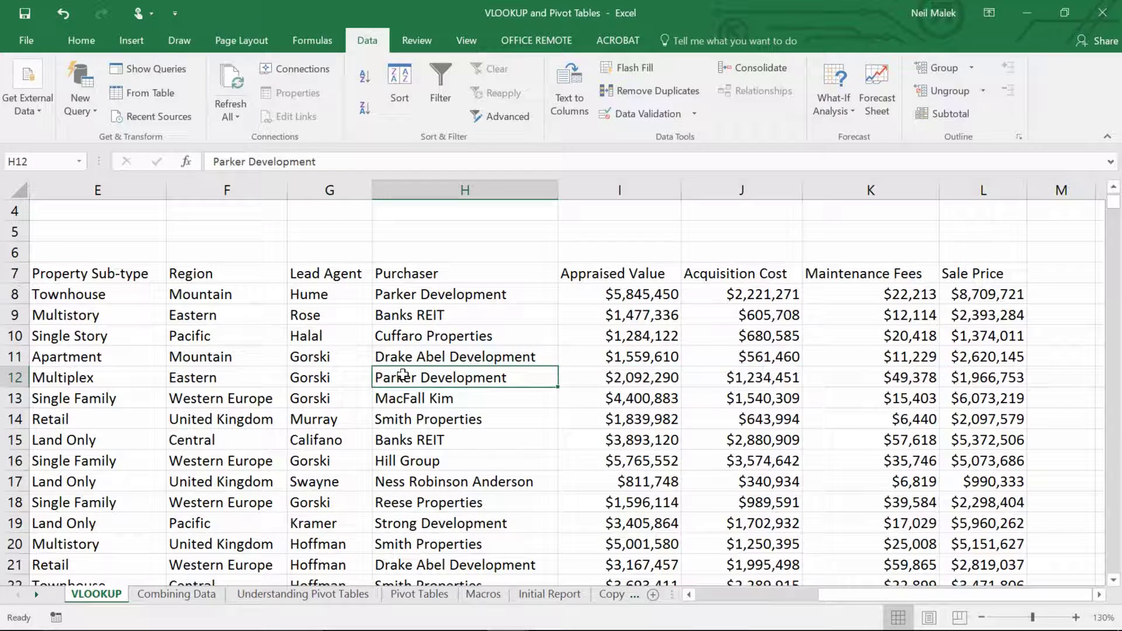
key(ctrl+Left)
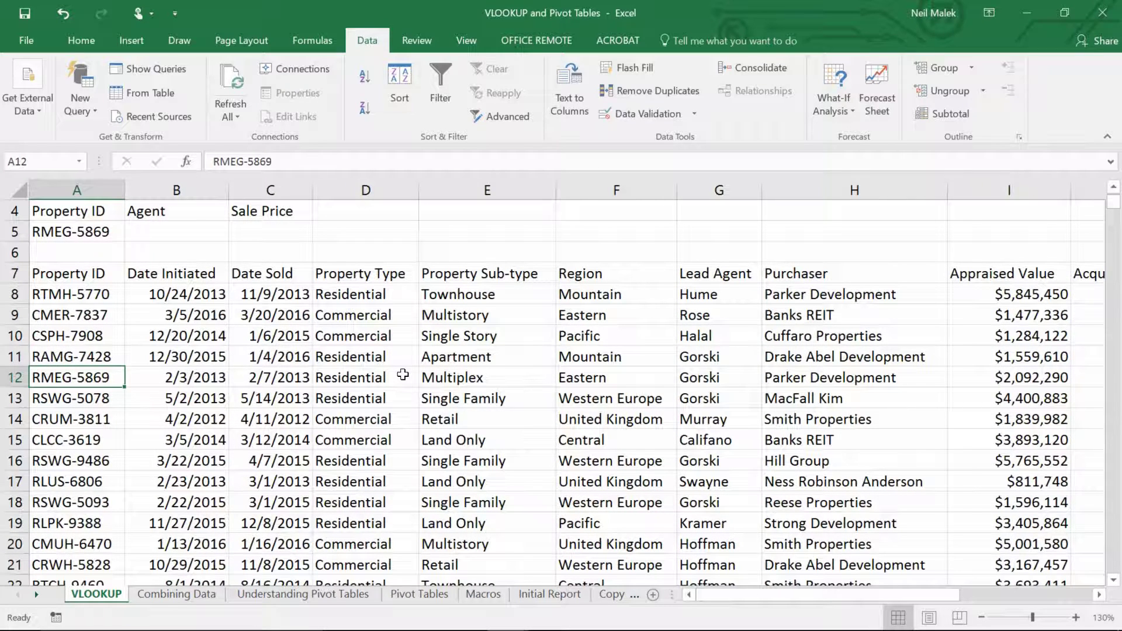
click(166, 233)
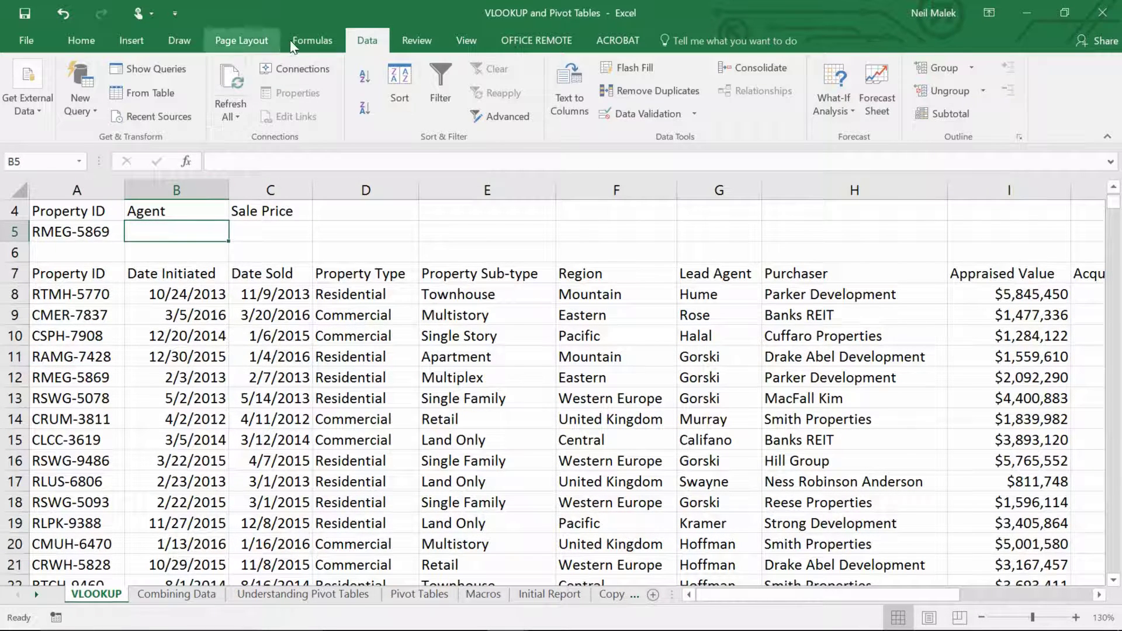
- Insert VLOOKUP into B5 from Lookup & Reference, with A5 as the lookup value
click(304, 36)
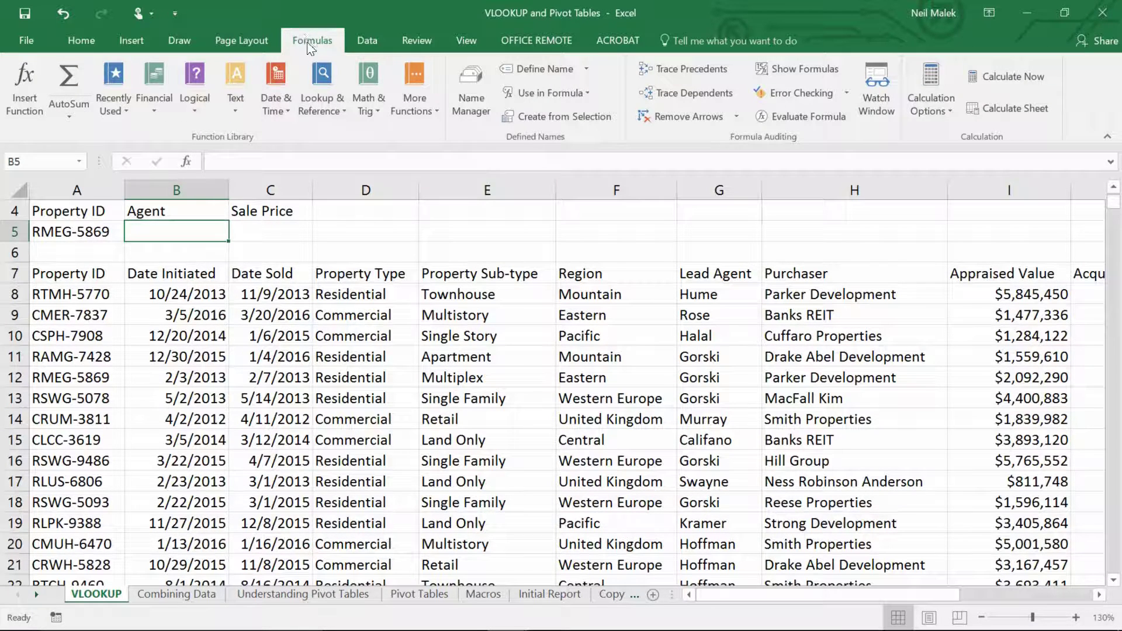
click(324, 100)
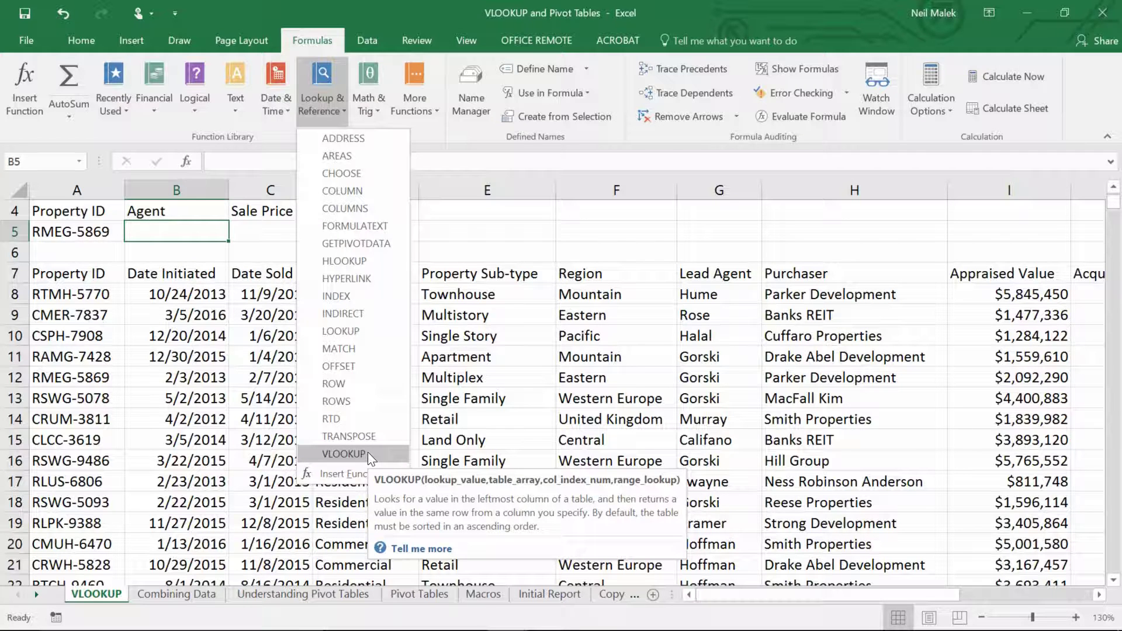
click(344, 453)
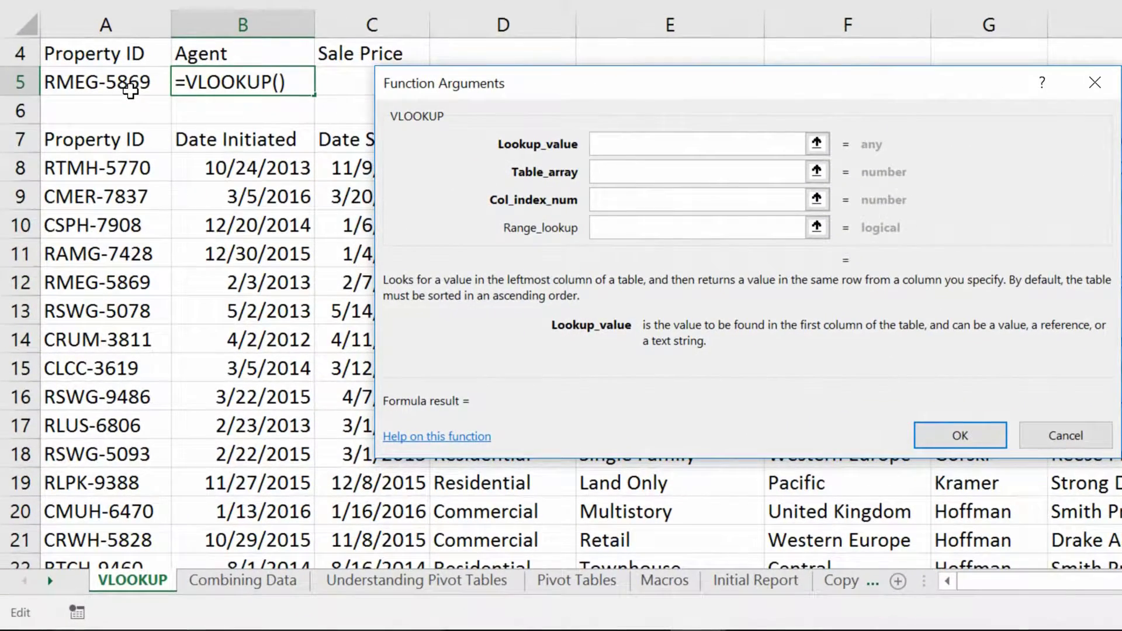
click(93, 240)
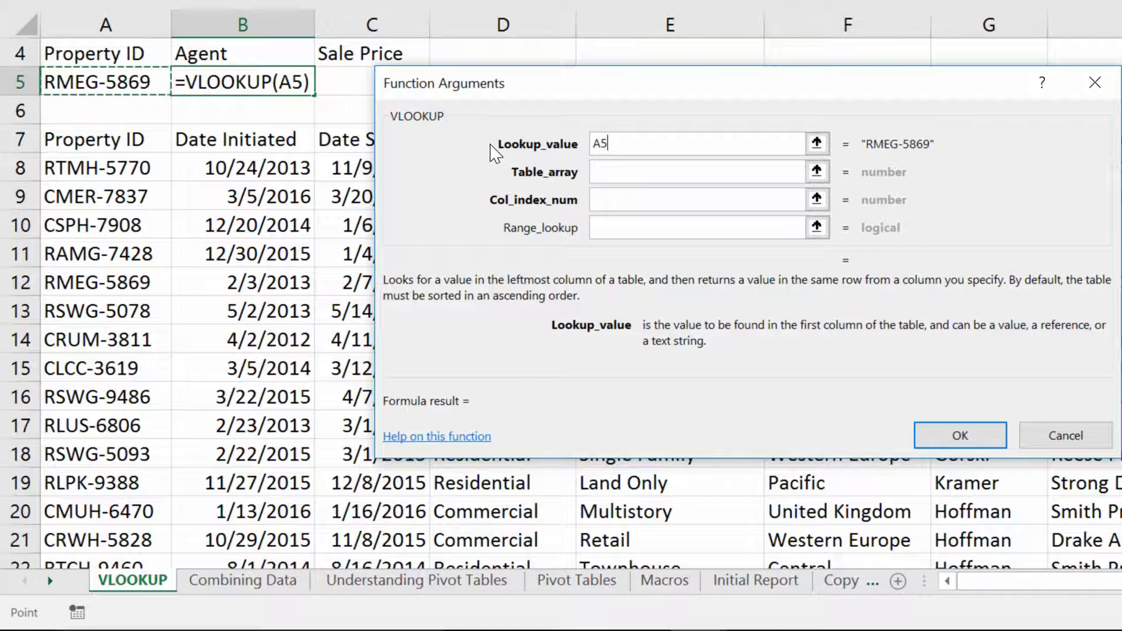
- Begin the Table_array argument by selecting header row 7, giving A7:L7
click(660, 172)
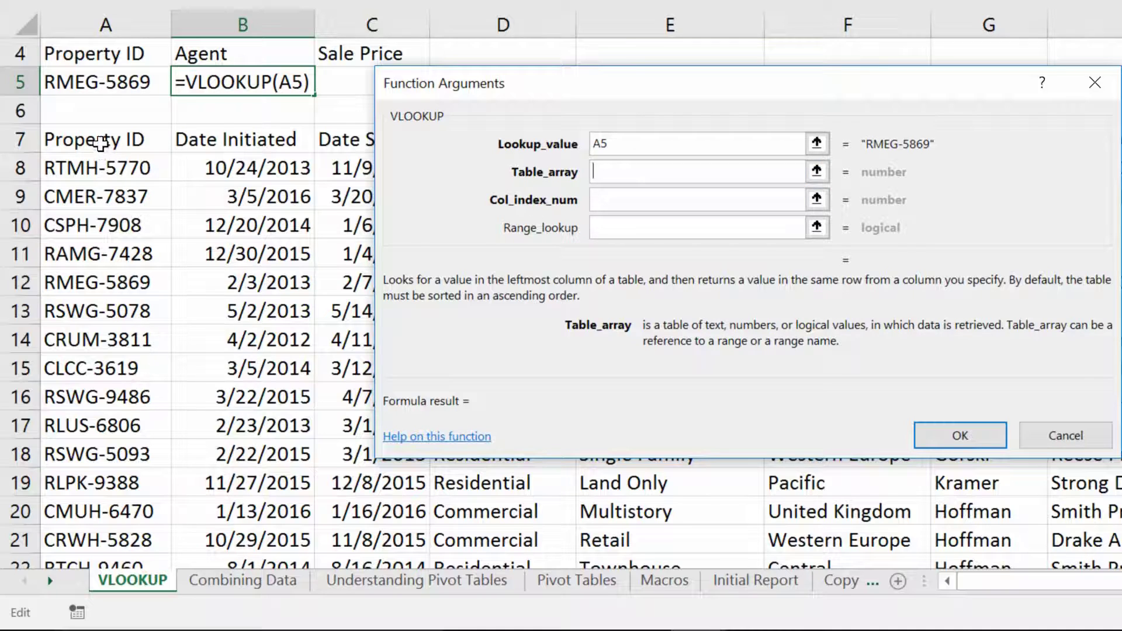
drag(101, 140, 1119, 140)
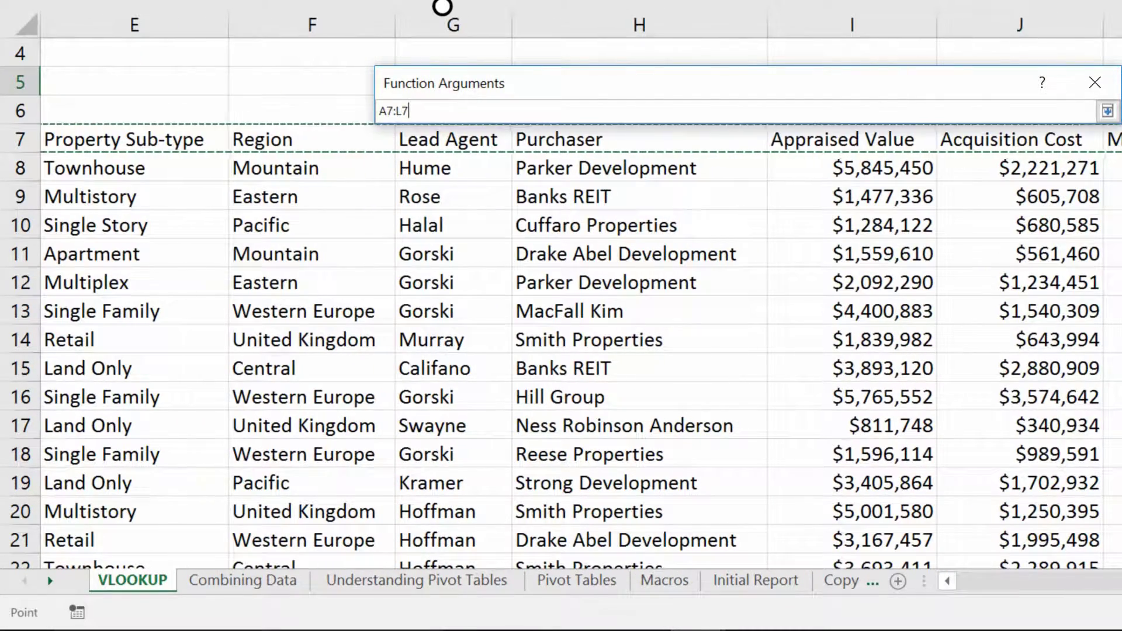
- Extend the Table_array down to row 930 so it covers A7:L930
drag(443, 7, 457, 7)
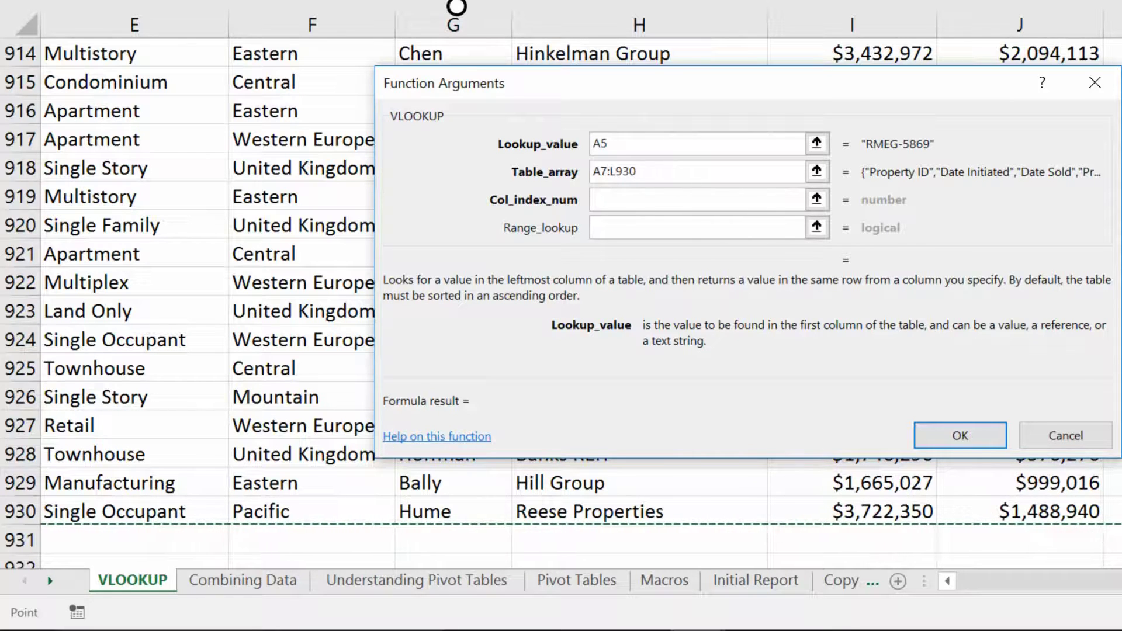
scroll(456, 7, left, 2)
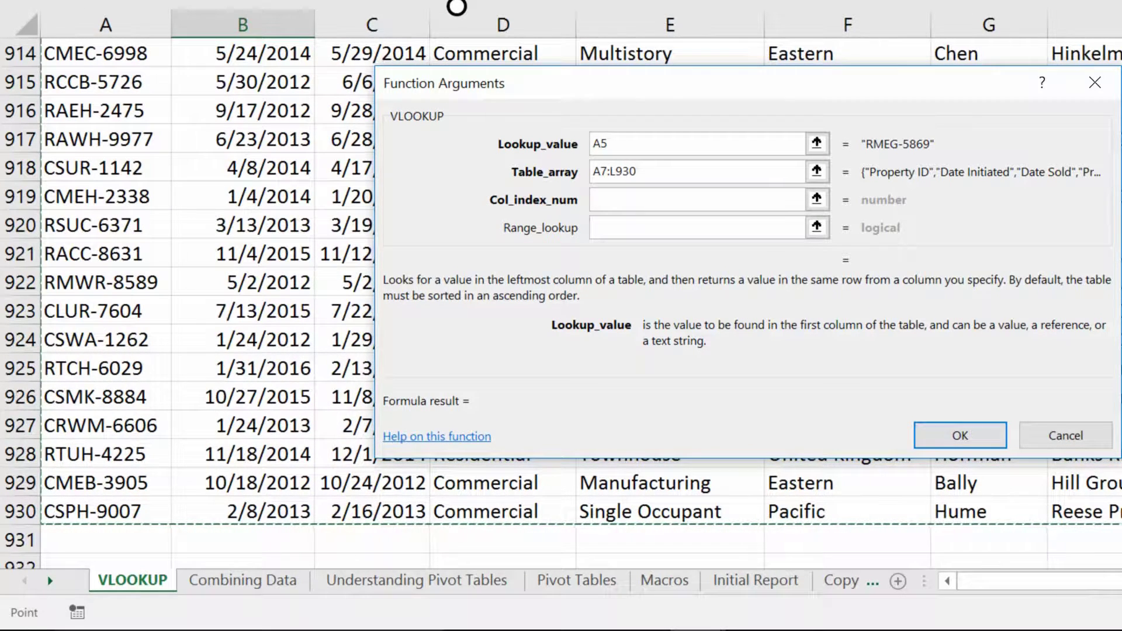
scroll(457, 7, up, 20)
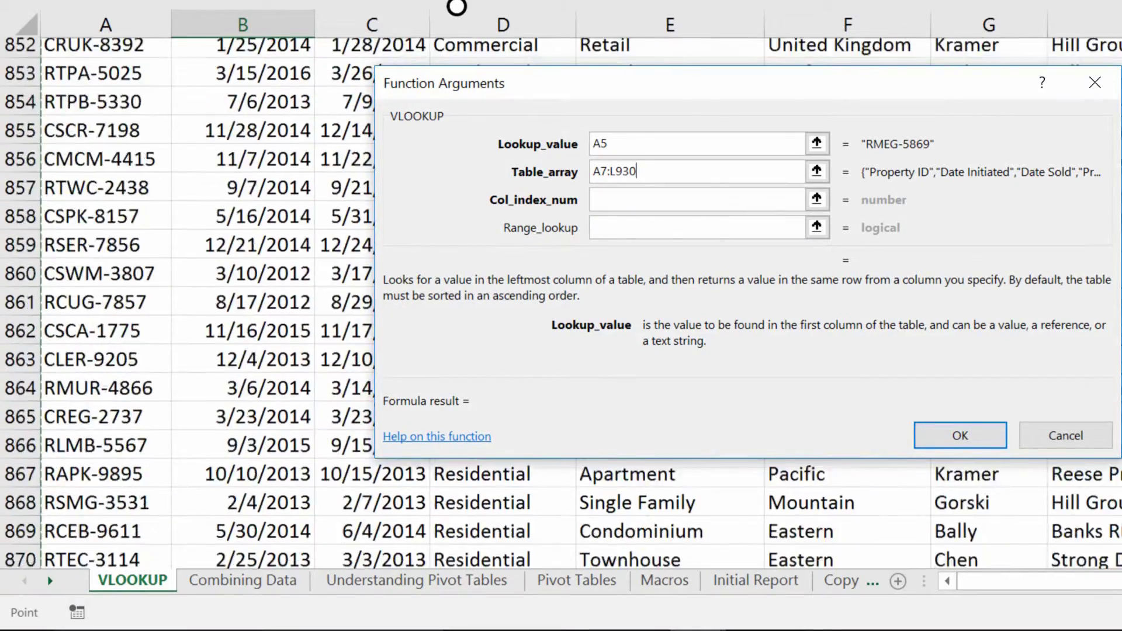
scroll(457, 7, up, 20)
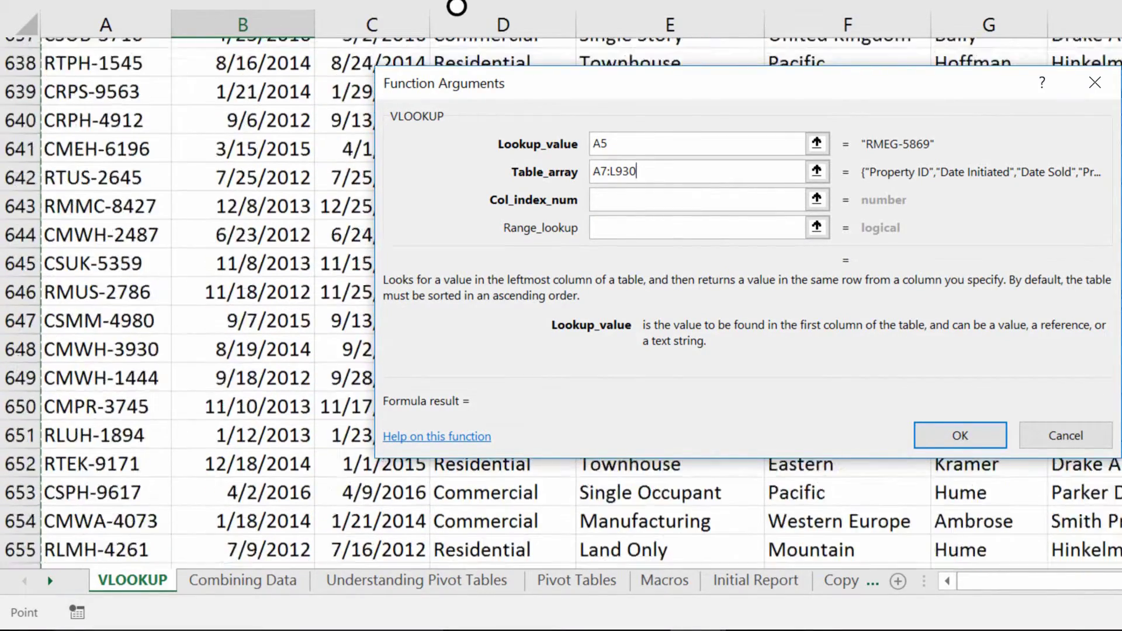
scroll(456, 7, up, 20)
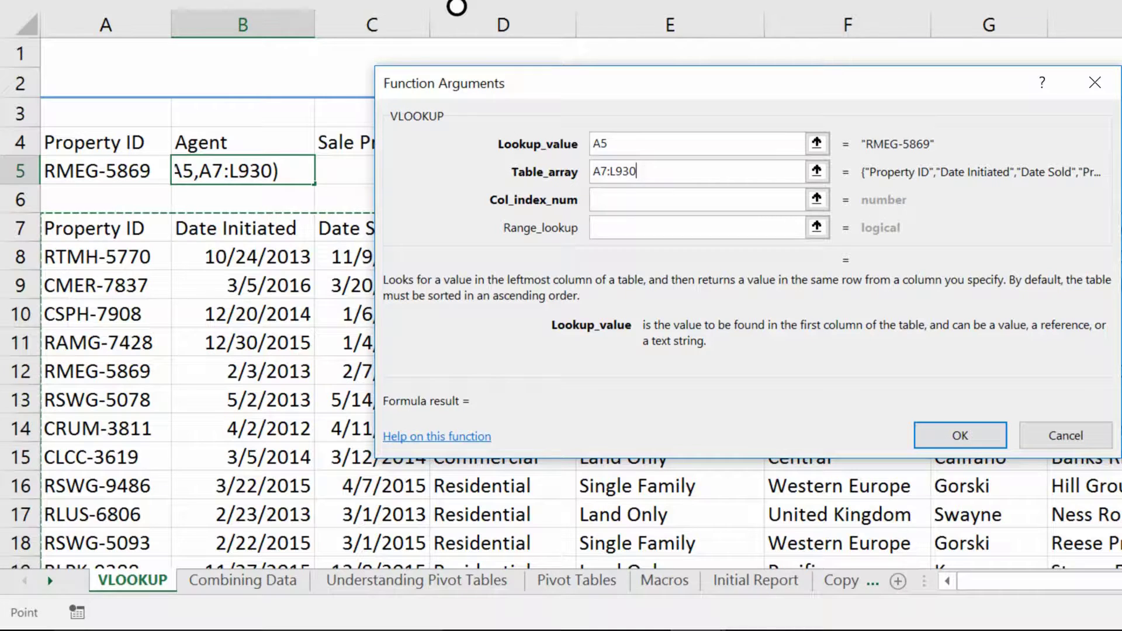
- Set Col_index_num to 7 so the VLOOKUP returns the Lead Agent column
click(687, 201)
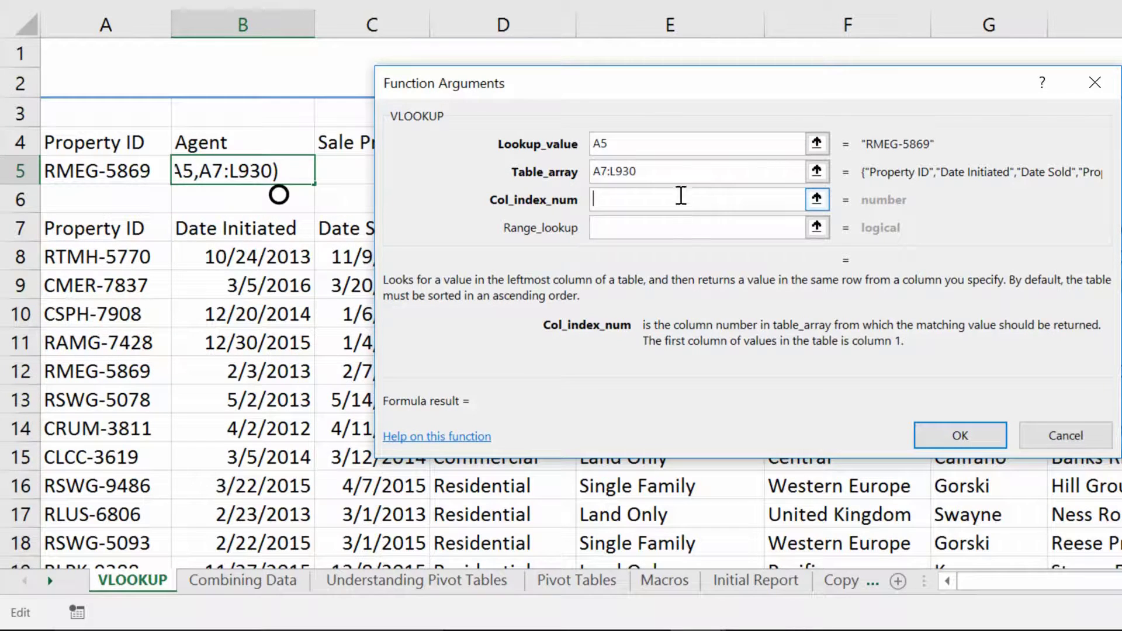
drag(687, 94, 680, 285)
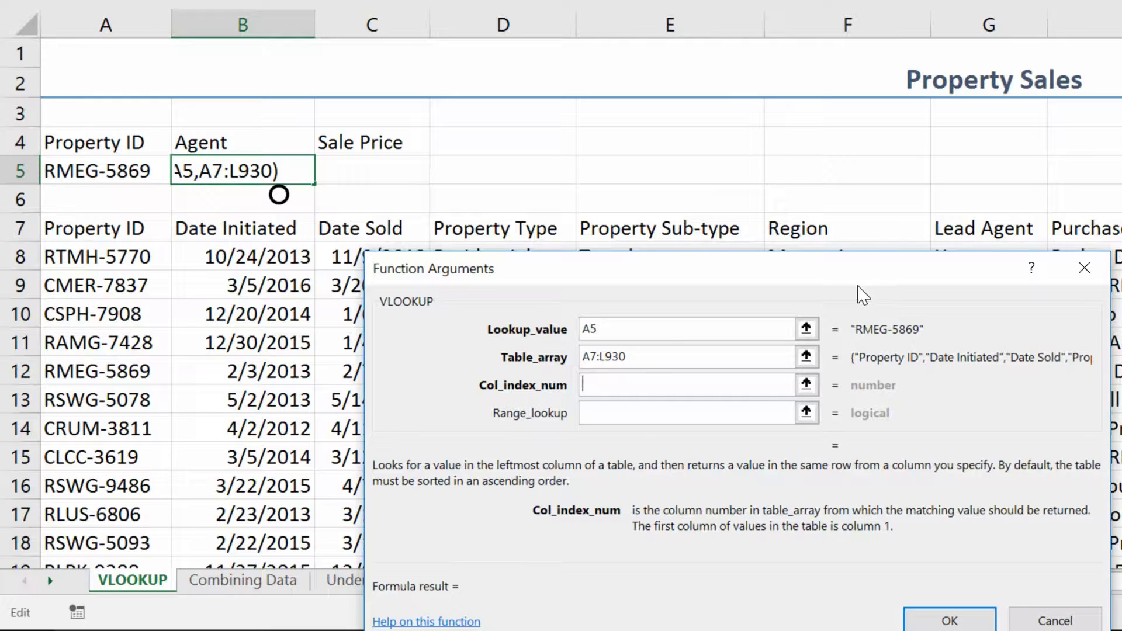
text(7)
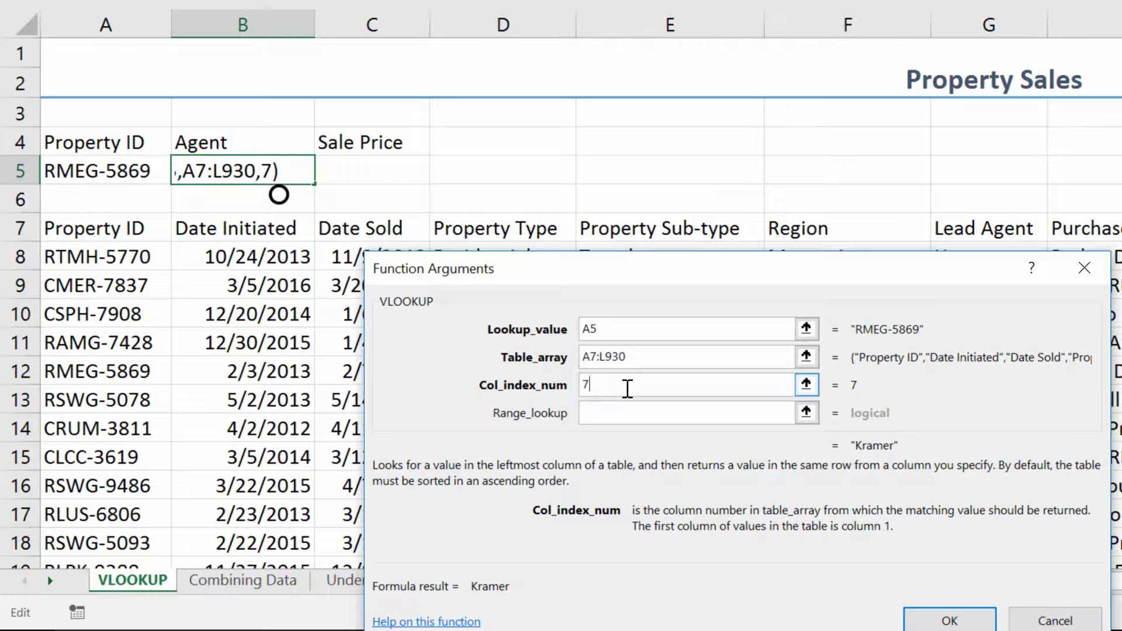
click(630, 413)
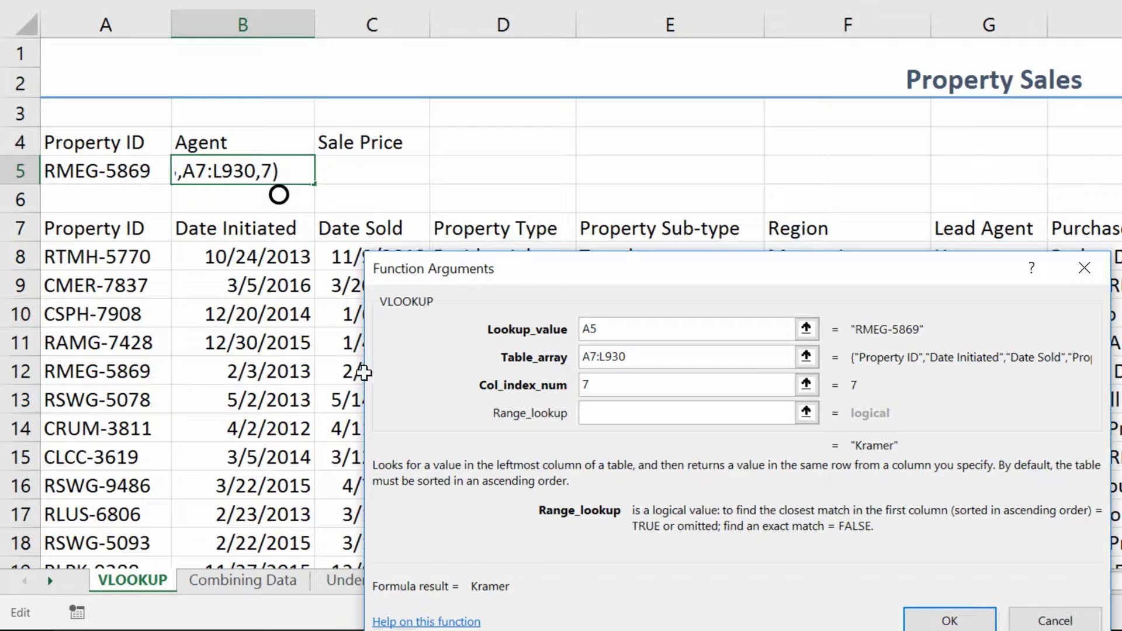
drag(614, 272, 618, 142)
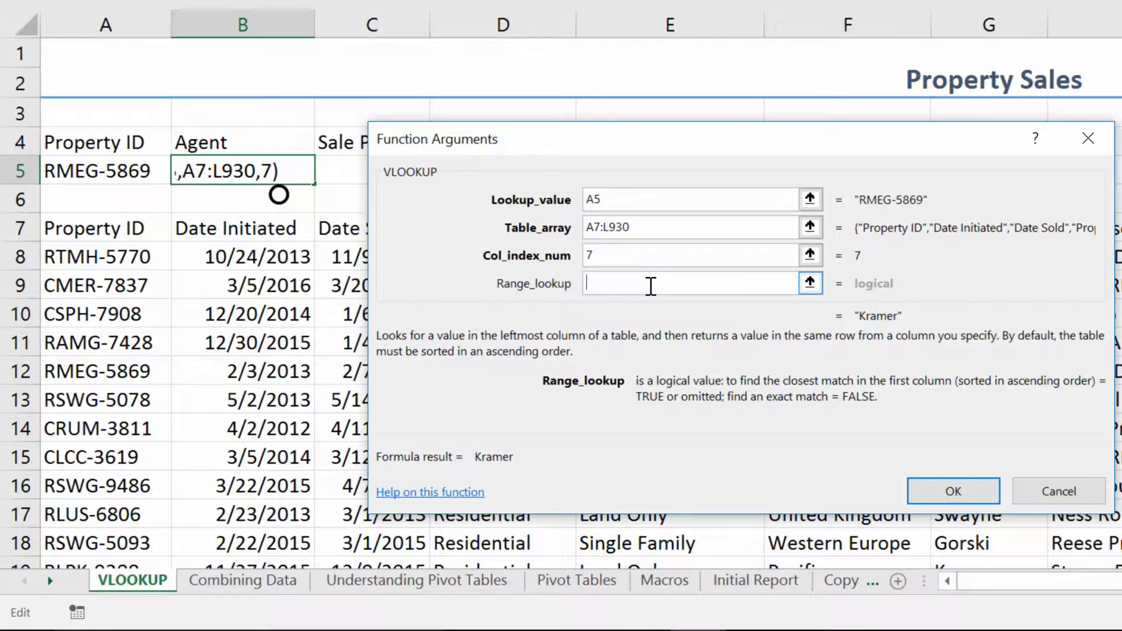
- Enter FALSE for Range_lookup and confirm the formula so B5 shows Gorski
text(FALSE)
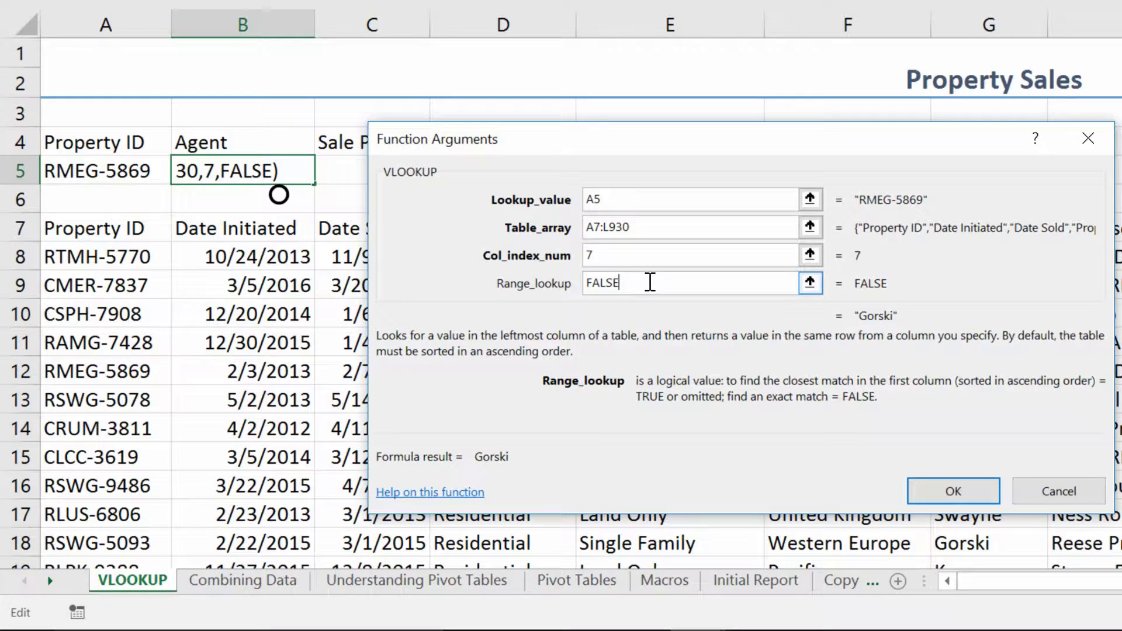
click(954, 492)
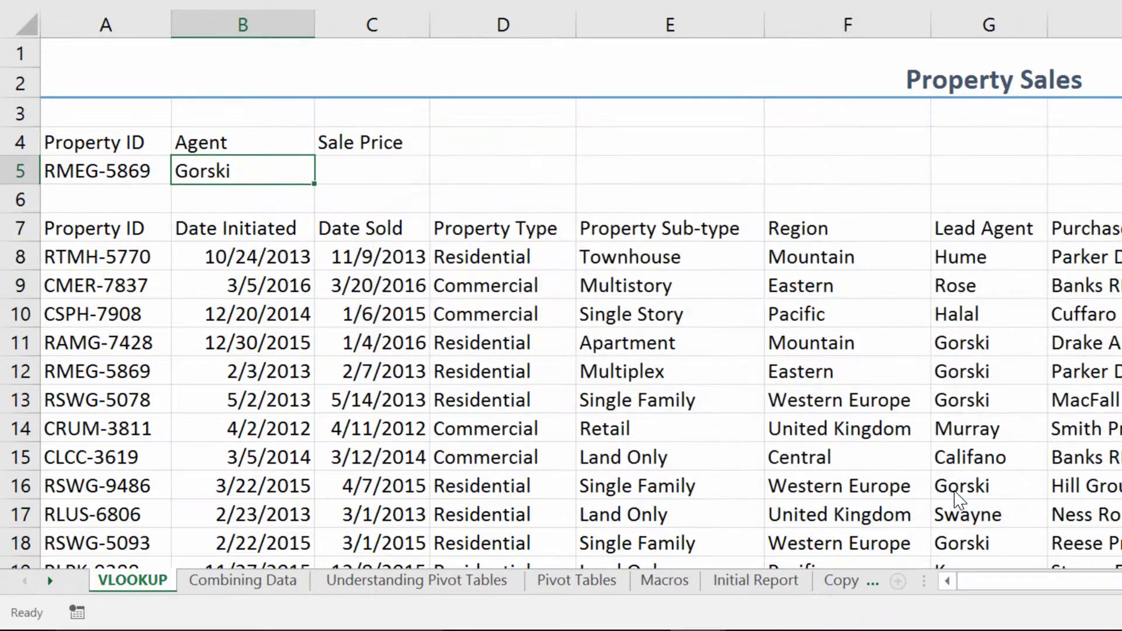
drag(145, 371, 578, 342)
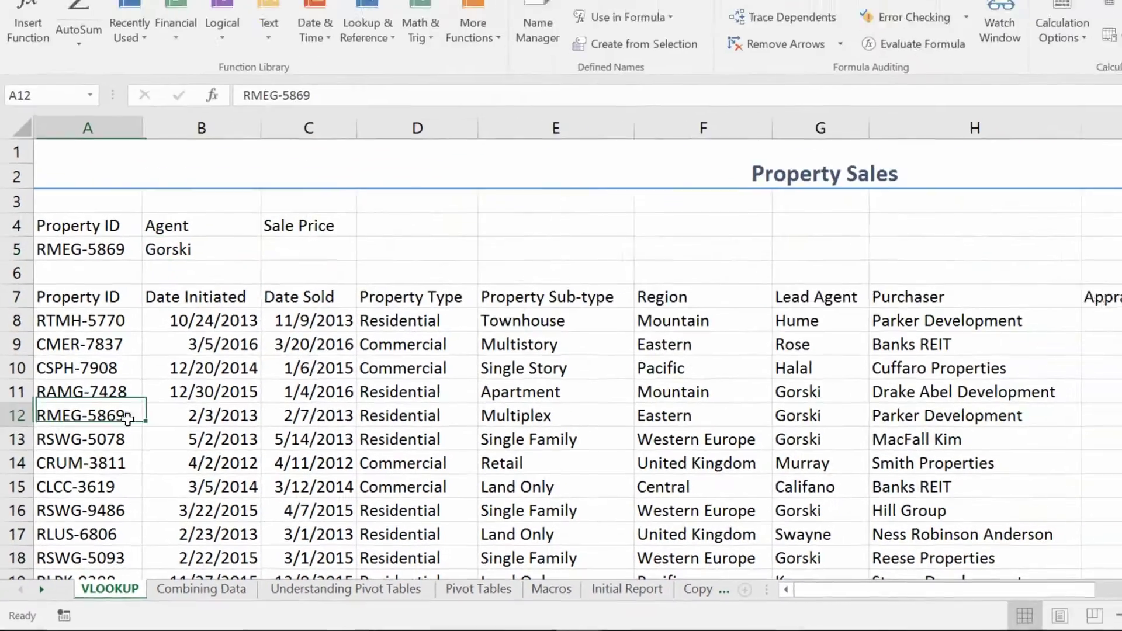
- Switch A5 to RTMH-5770 from its dropdown and confirm B5 now returns Hume
drag(426, 421, 694, 443)
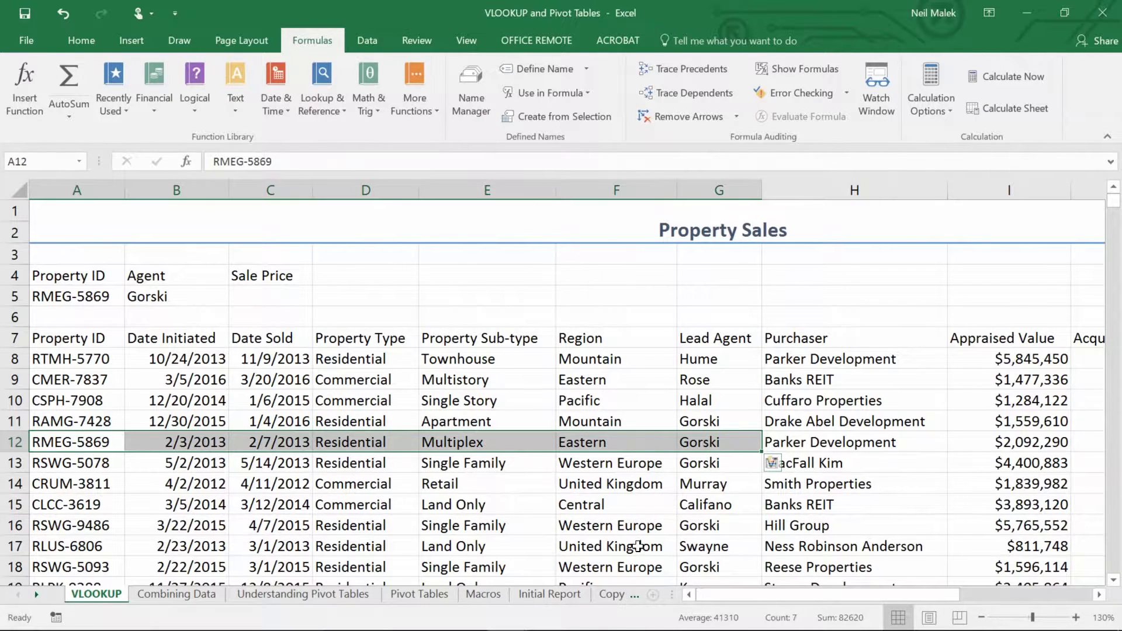
click(96, 295)
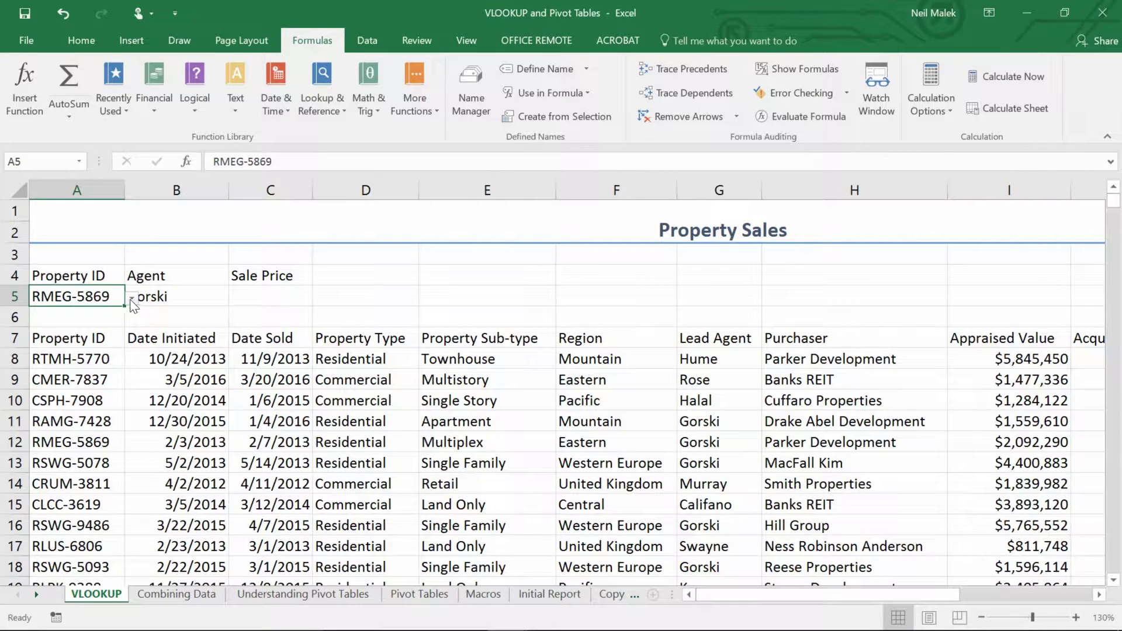
click(132, 299)
scroll(117, 327, up, 4)
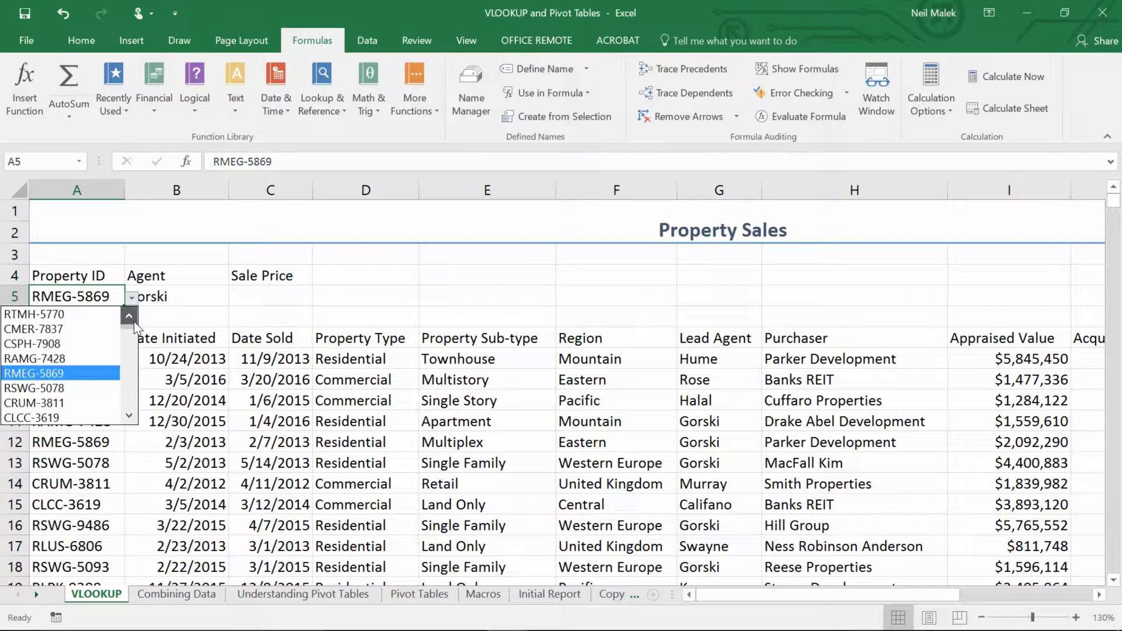
click(81, 319)
click(164, 301)
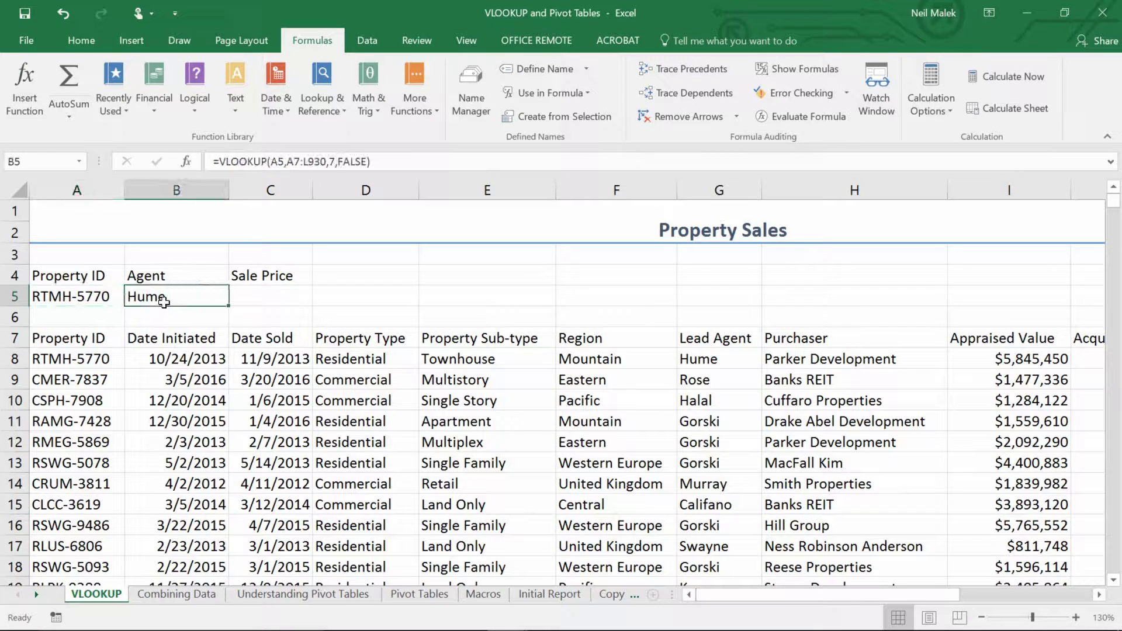